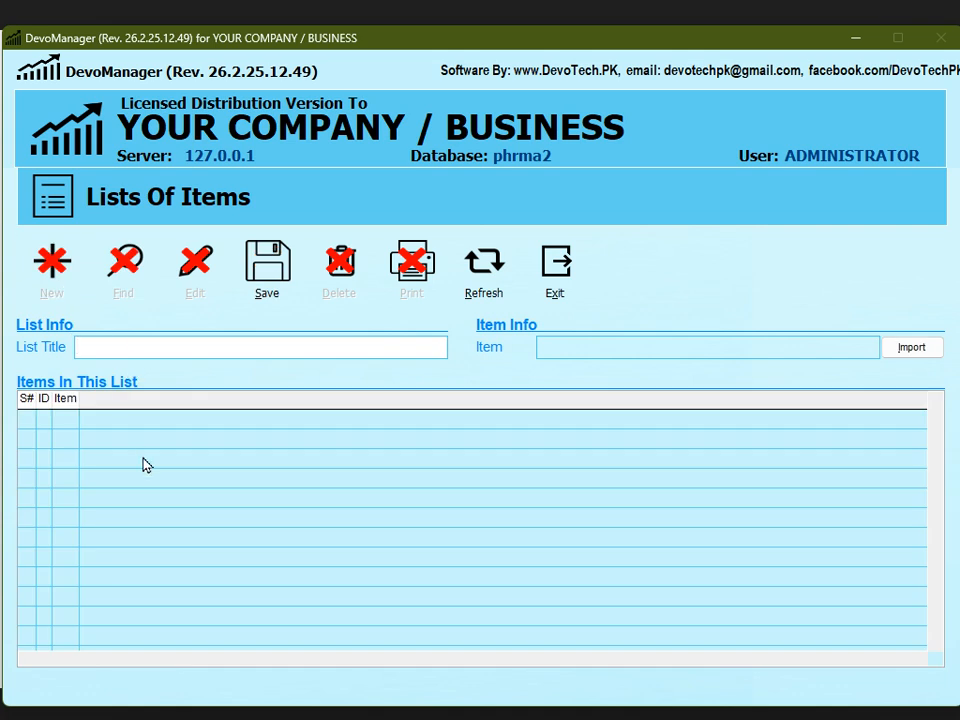
- Title the new item list "BLOCK SALES OF XYZ COMP" and proceed to its item entry
type("BLOCK SALES OF XYZ COMP")
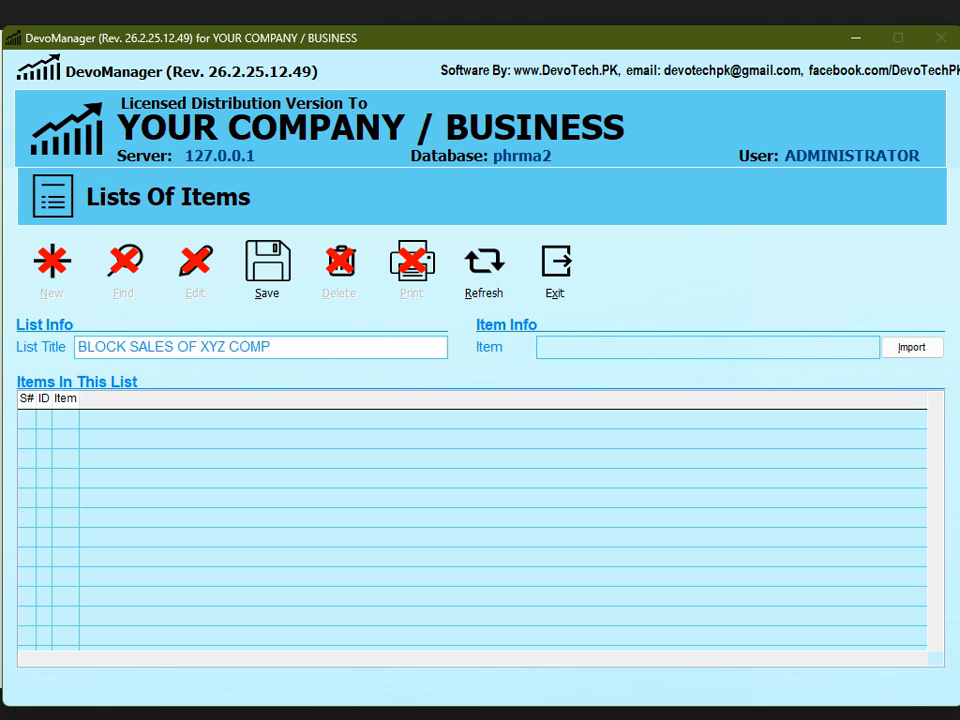
left_click(593, 352)
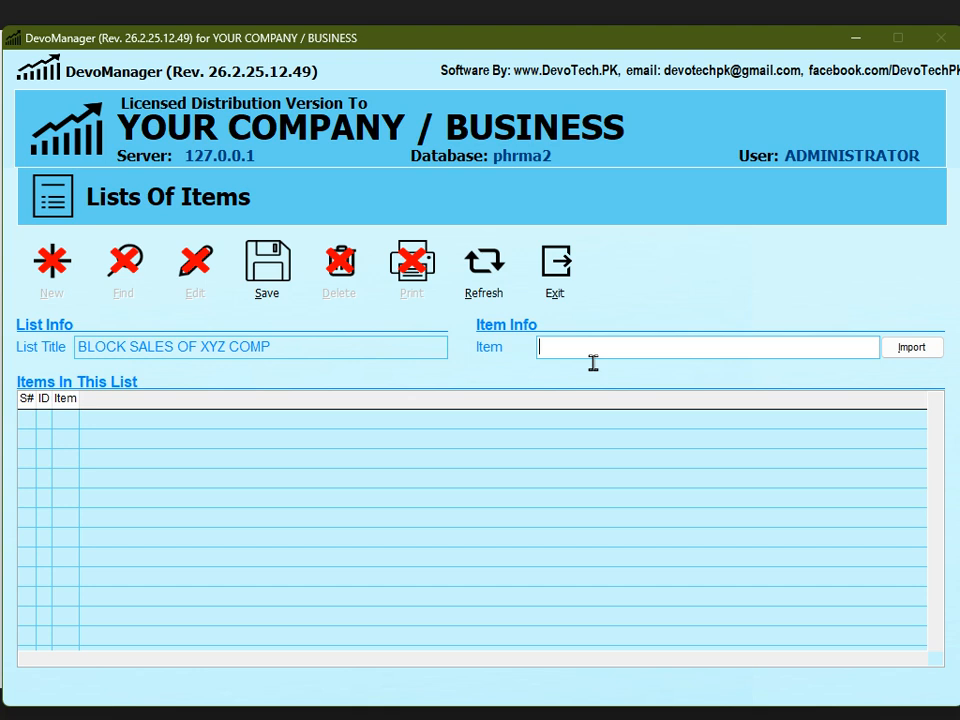
left_click_drag(557, 355, 664, 356)
left_click(929, 348)
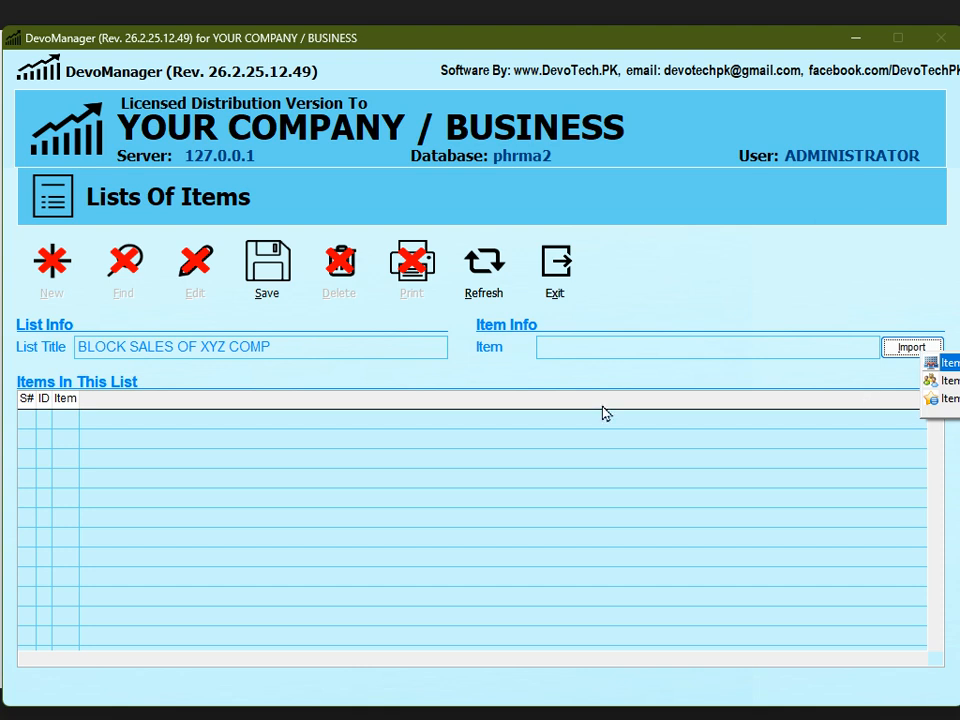
left_click(490, 420)
left_click(159, 432)
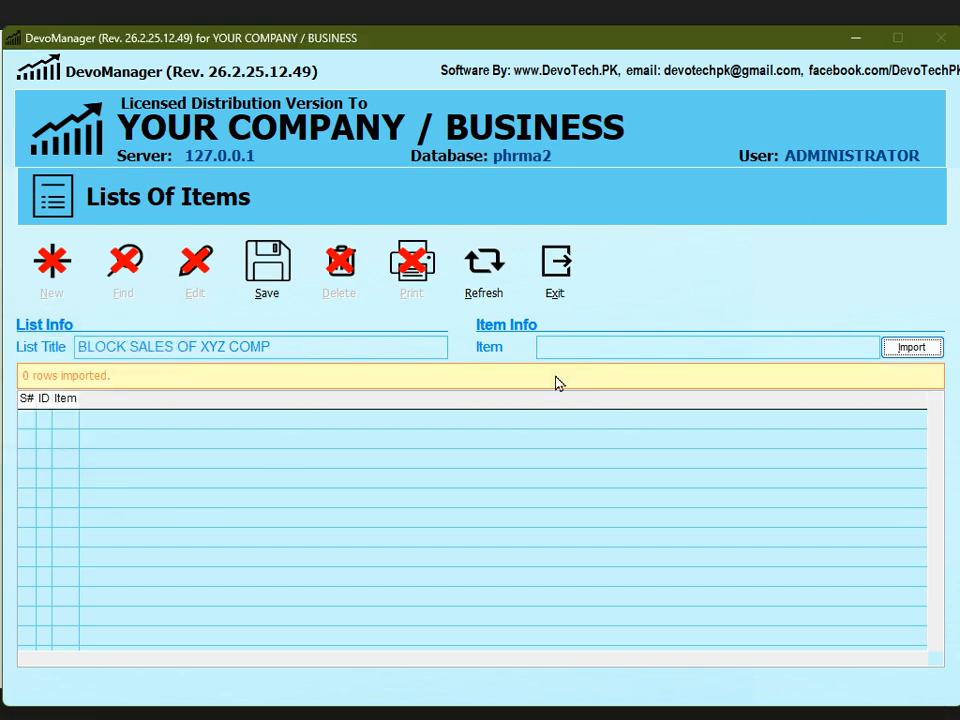
- Import a company's items into the BLOCK SALES OF XYZ COMP list using Items From Company, and save the list
right_click(614, 302)
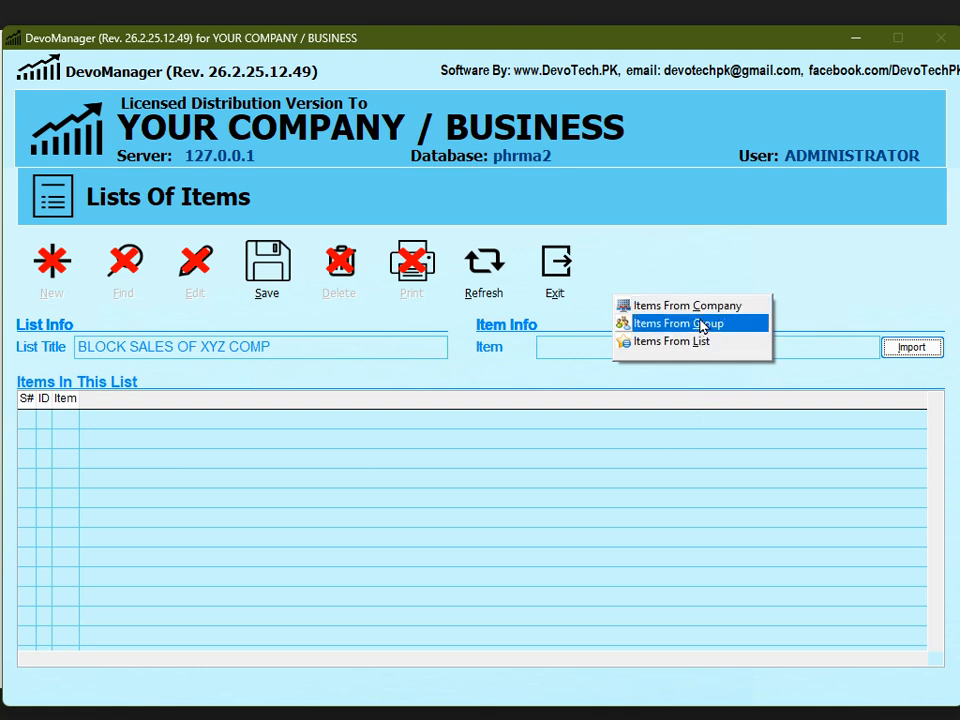
left_click(662, 305)
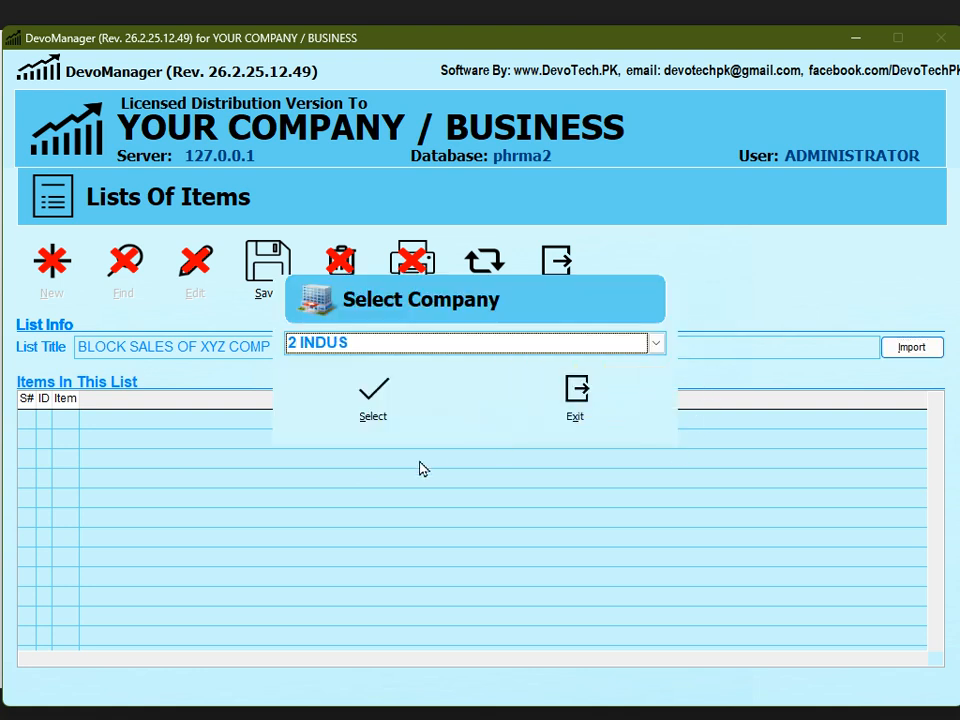
key("b")
left_click(395, 412)
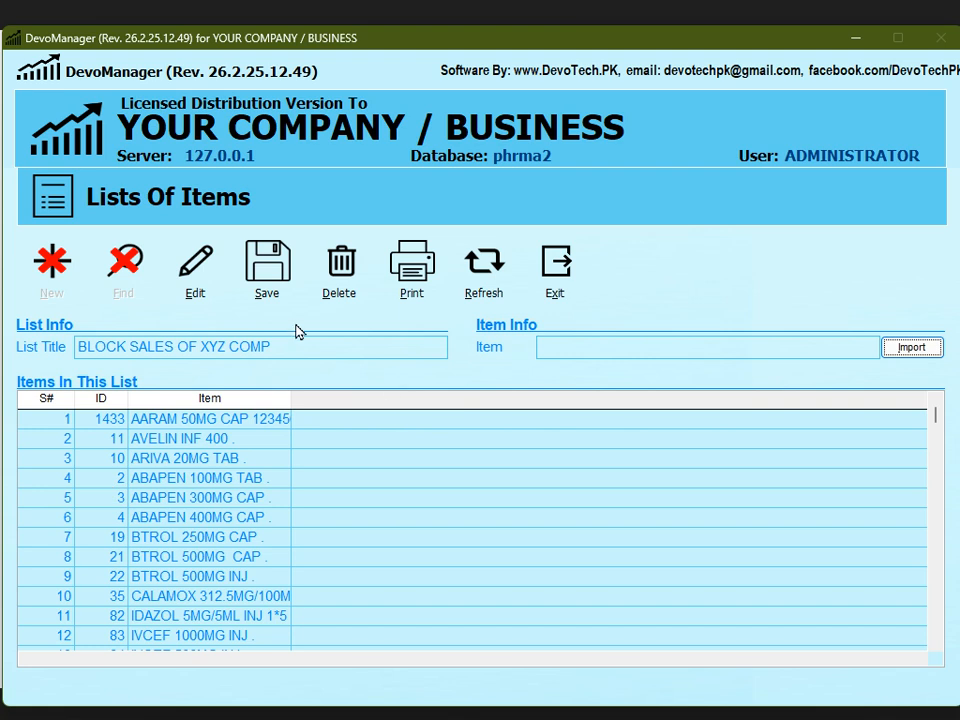
key("alt+s")
left_click(137, 435)
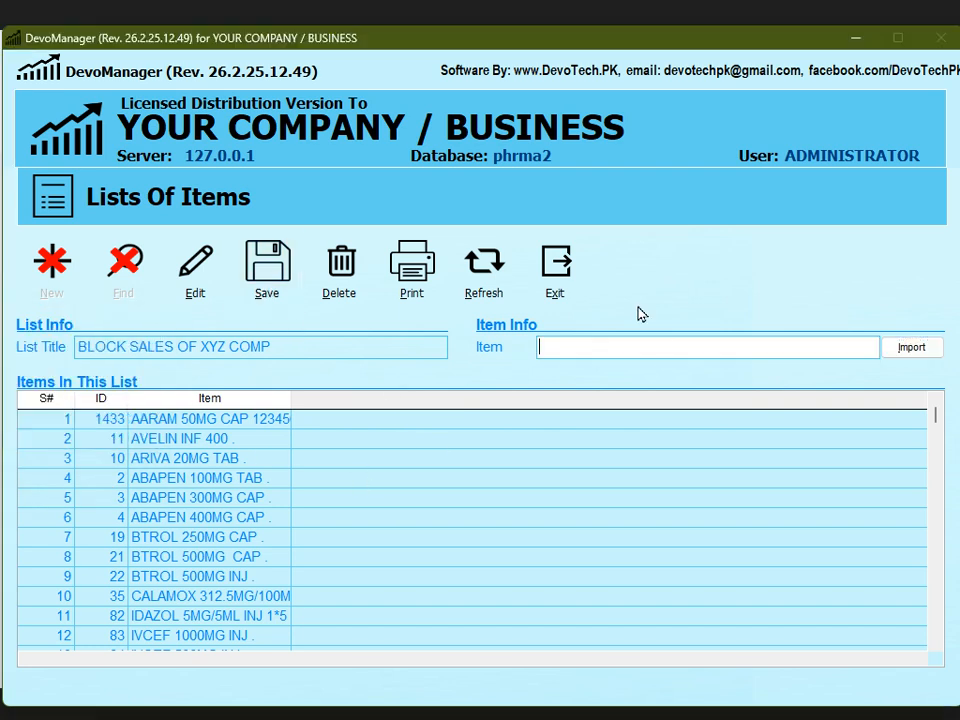
- Leave the item lists and open the Lists Of Areas form
left_click(576, 295)
left_click(333, 356)
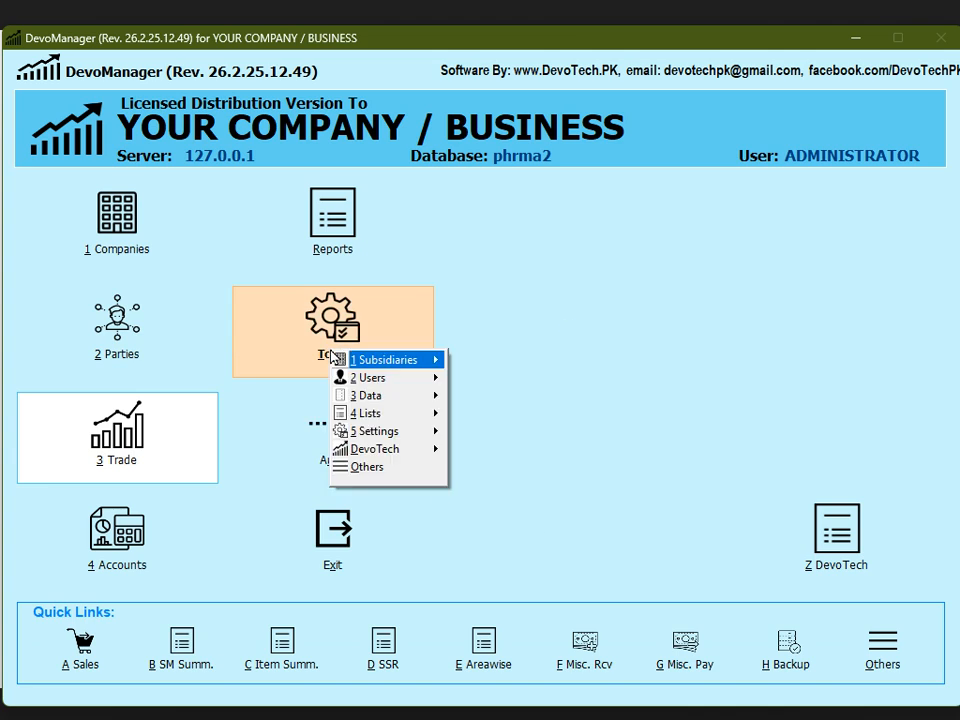
key("Down")
key("Down")
key("Down")
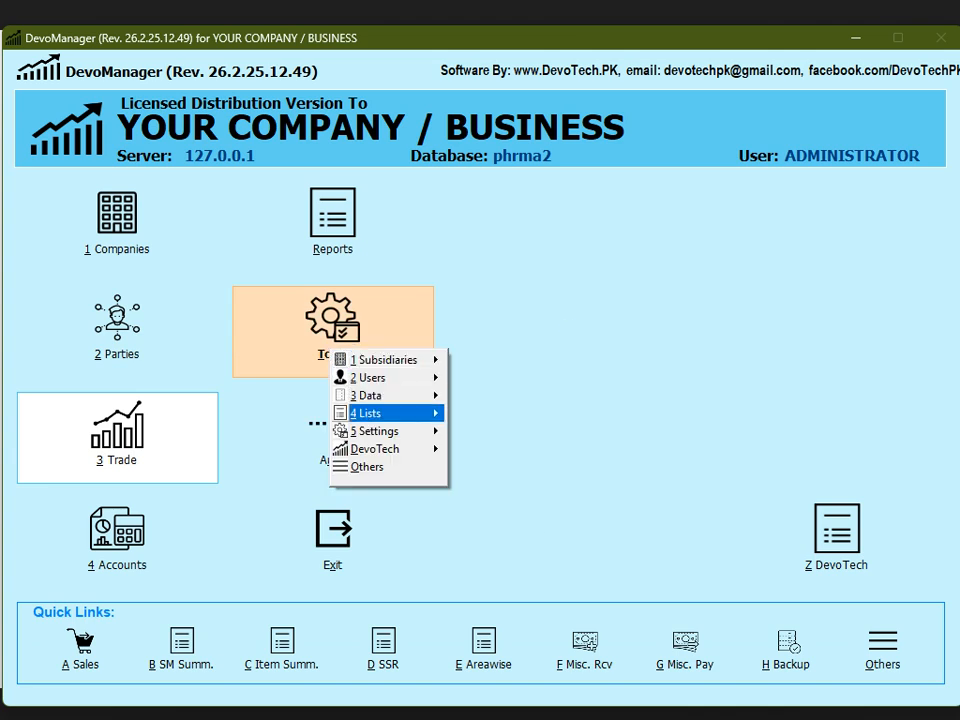
key("Right")
key("Down")
key("Down")
key("Down")
key("Down")
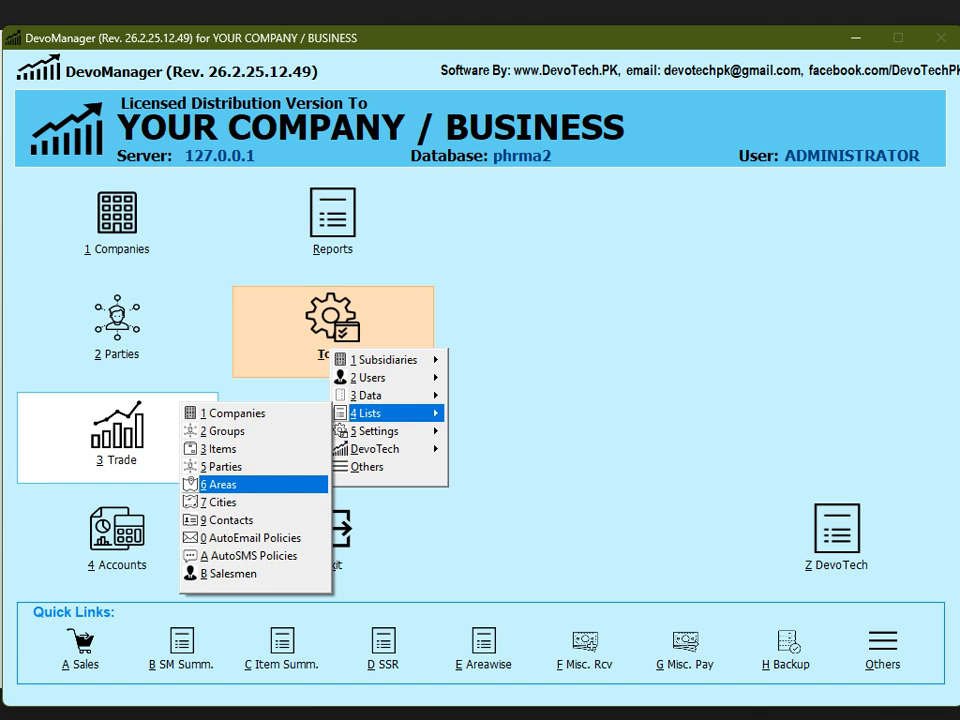
key("Return")
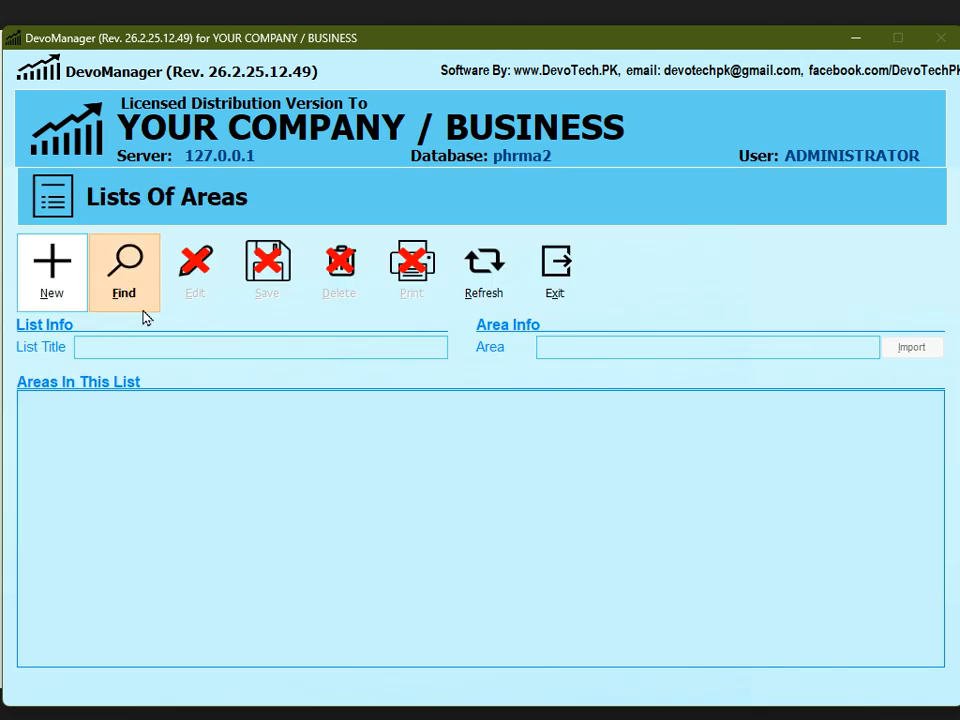
- Create a new area list titled "BLOCK SALES OF XYZ COMP IN XYZ AREA"
left_click(64, 284)
left_click_drag(94, 356, 280, 356)
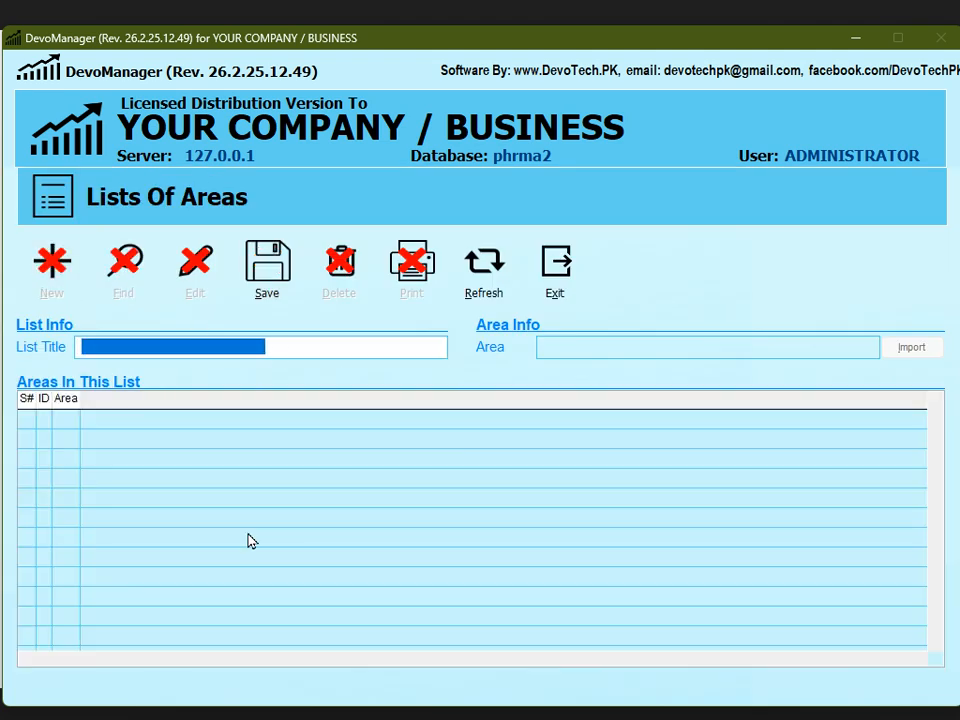
type("B")
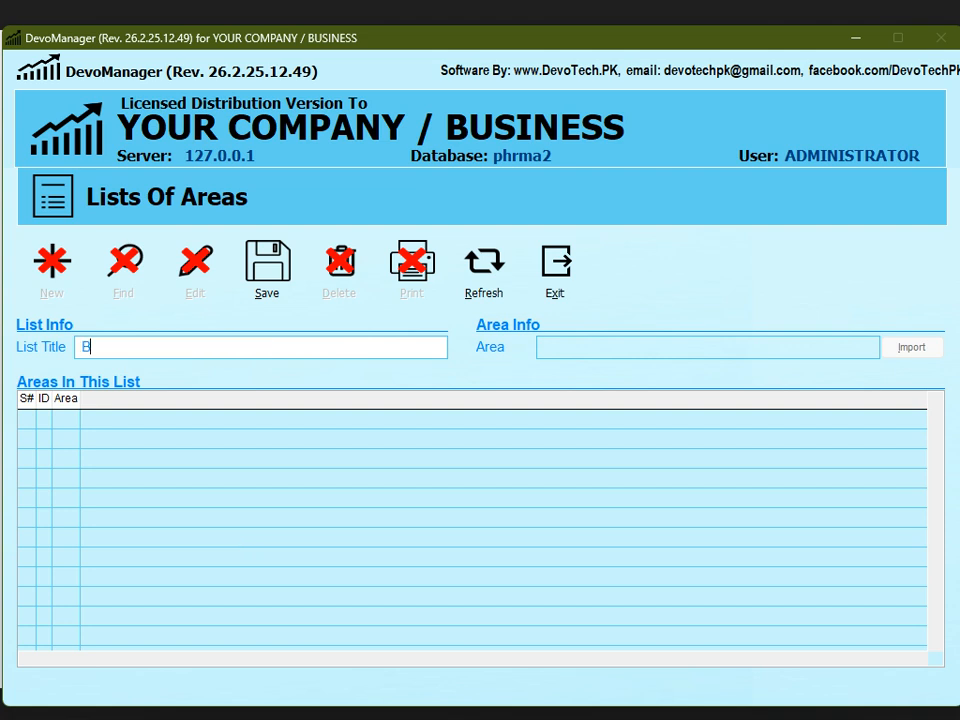
type("LOCK SALES OF XYZ")
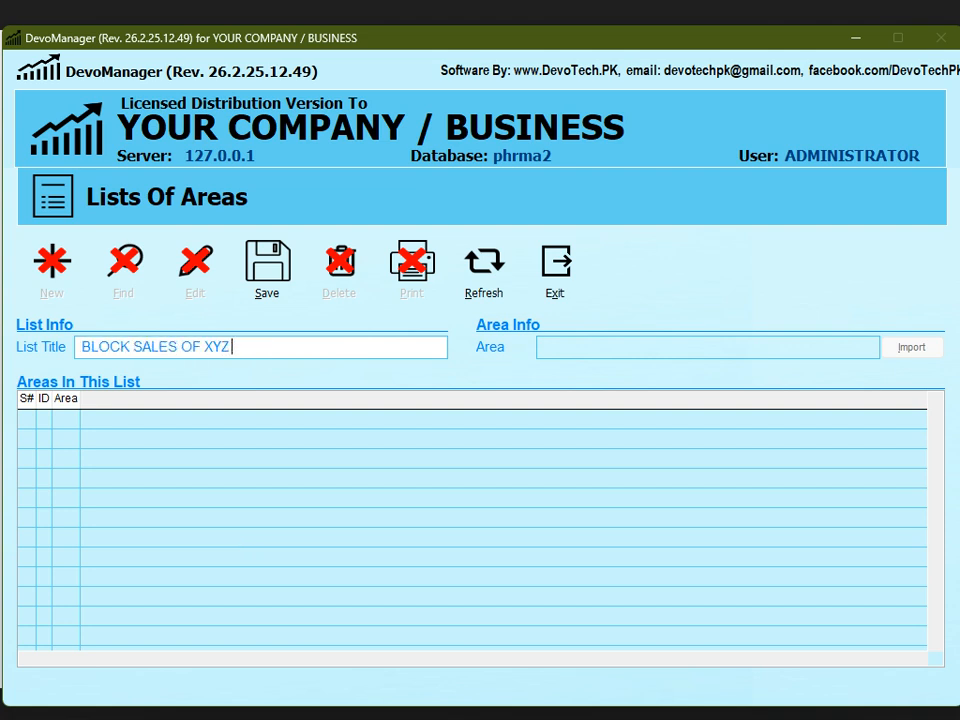
type(" COMP IN XYZ AREA")
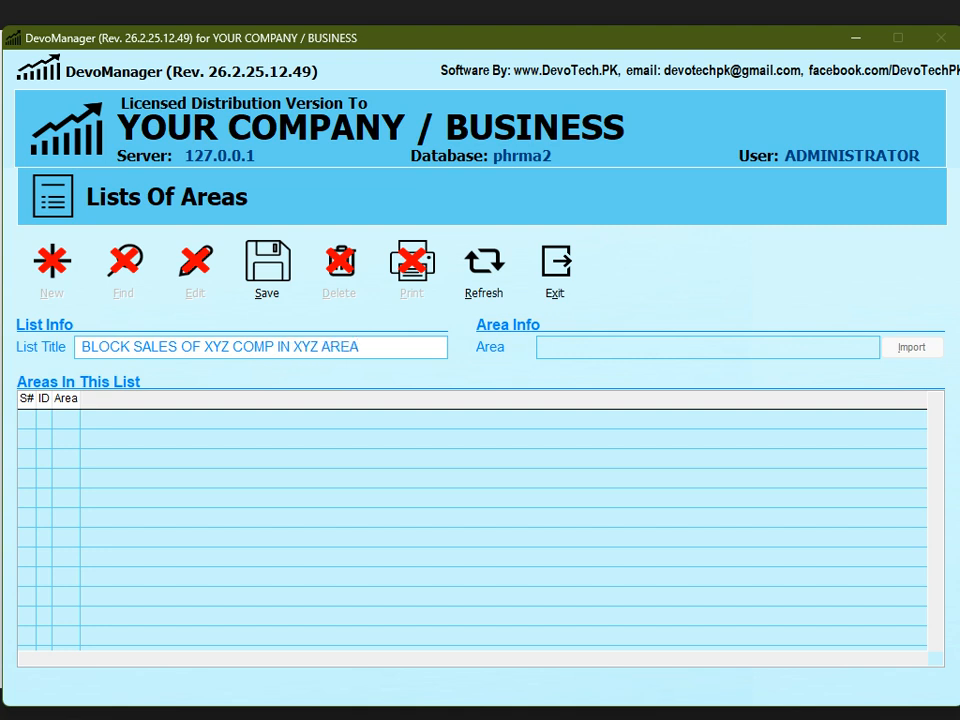
key("Return")
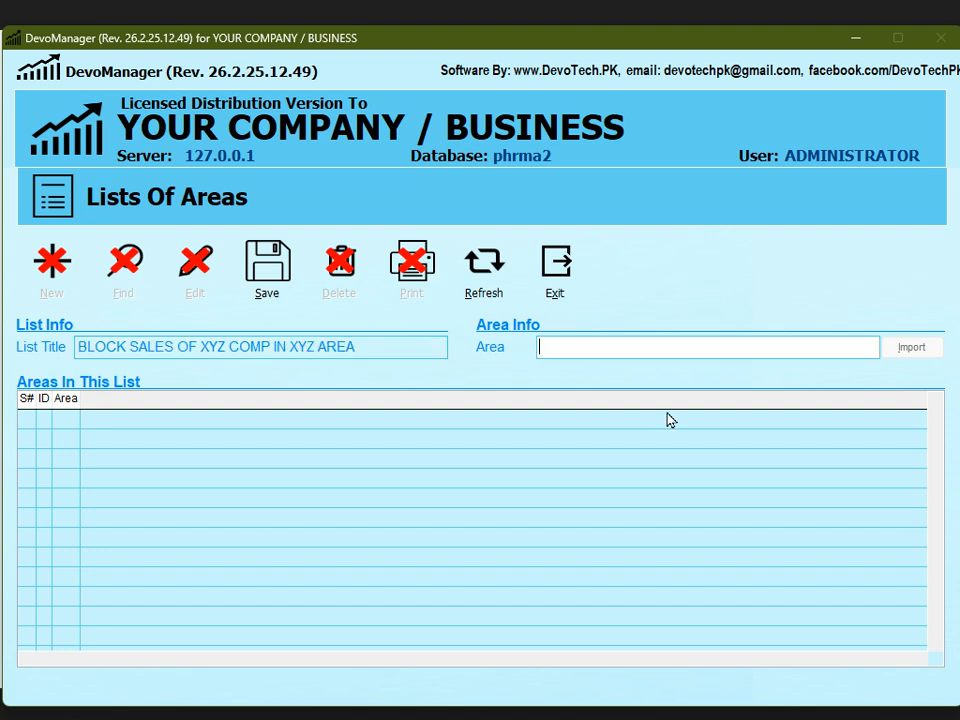
- Add the areas SHAHI --BAZAR MIRPURKHAS and SHAHI BAZAR MIRPURKAS to the area list
left_click_drag(545, 350, 652, 349)
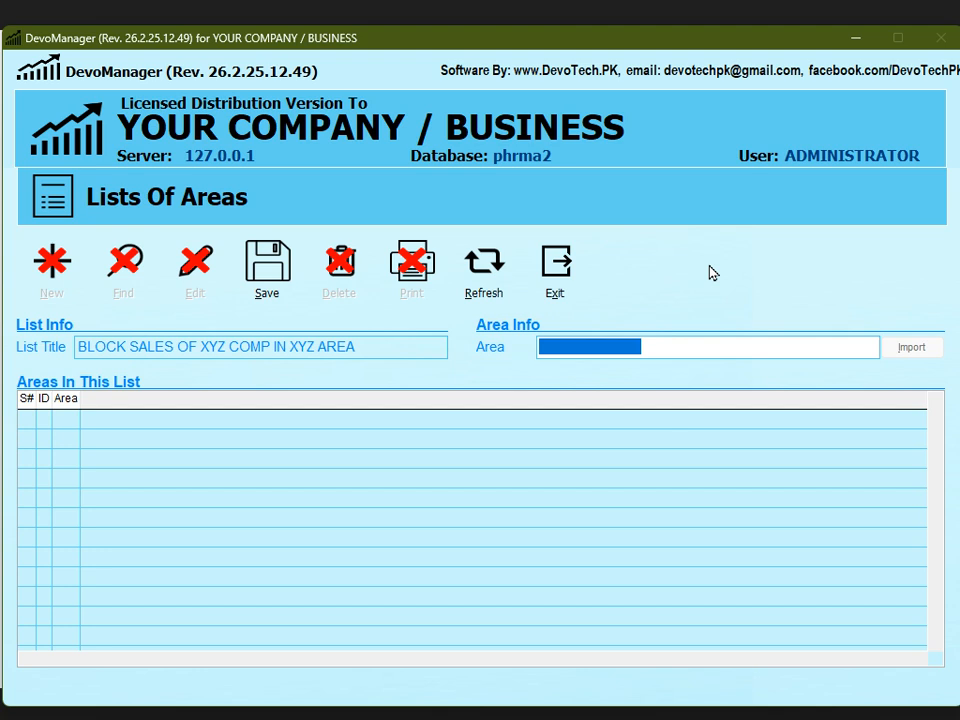
type("SHAHI --BAZAR MIRPURKHAS")
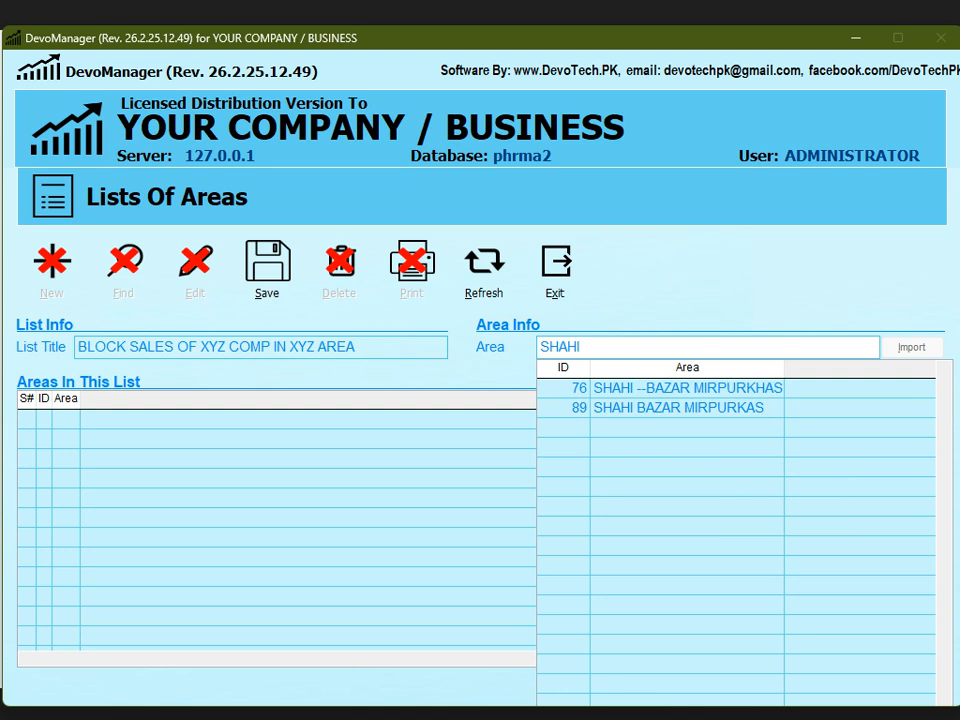
key("Return")
key("Return")
type("SHAHI")
key("Down")
key("Return")
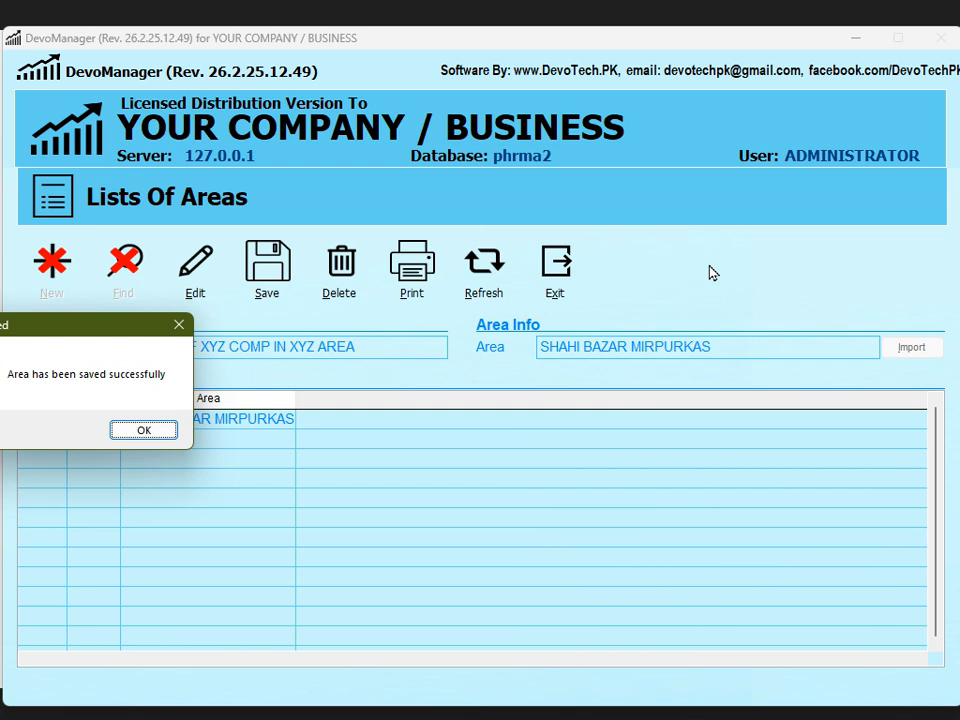
key("Return")
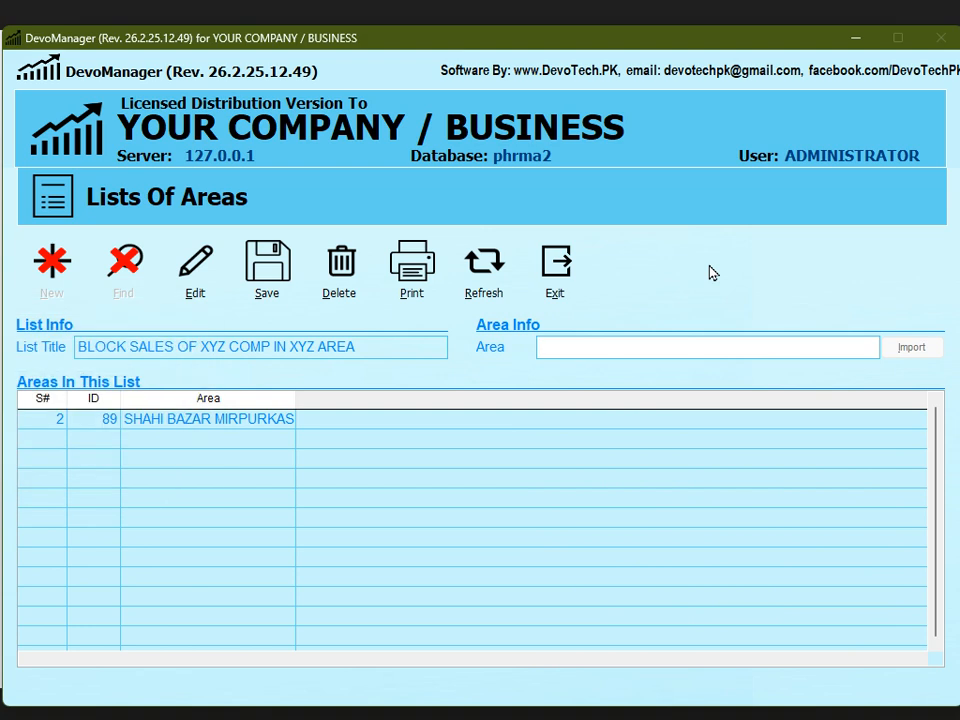
- Close the area lists and open the Block Sales form among the other sales functions
left_click(561, 306)
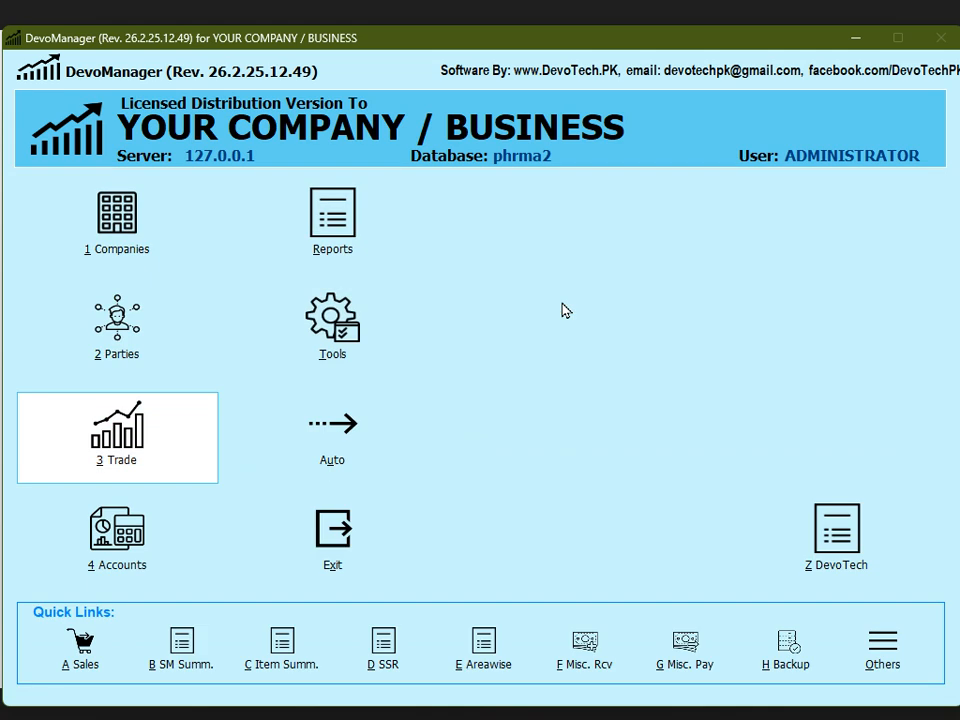
left_click(118, 454)
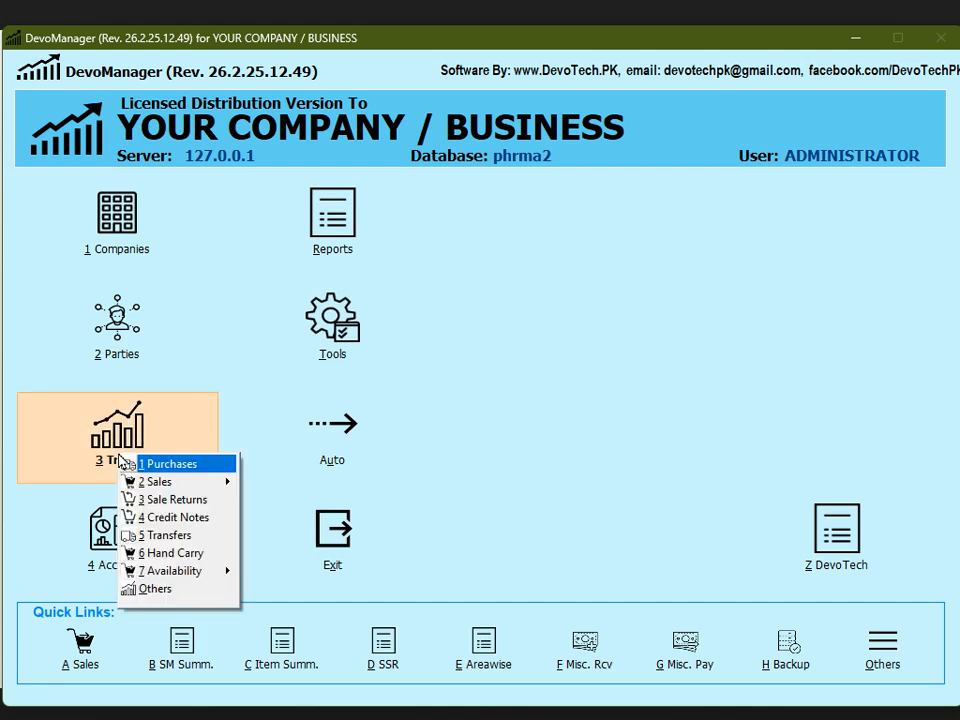
key("2")
key("1")
key("0")
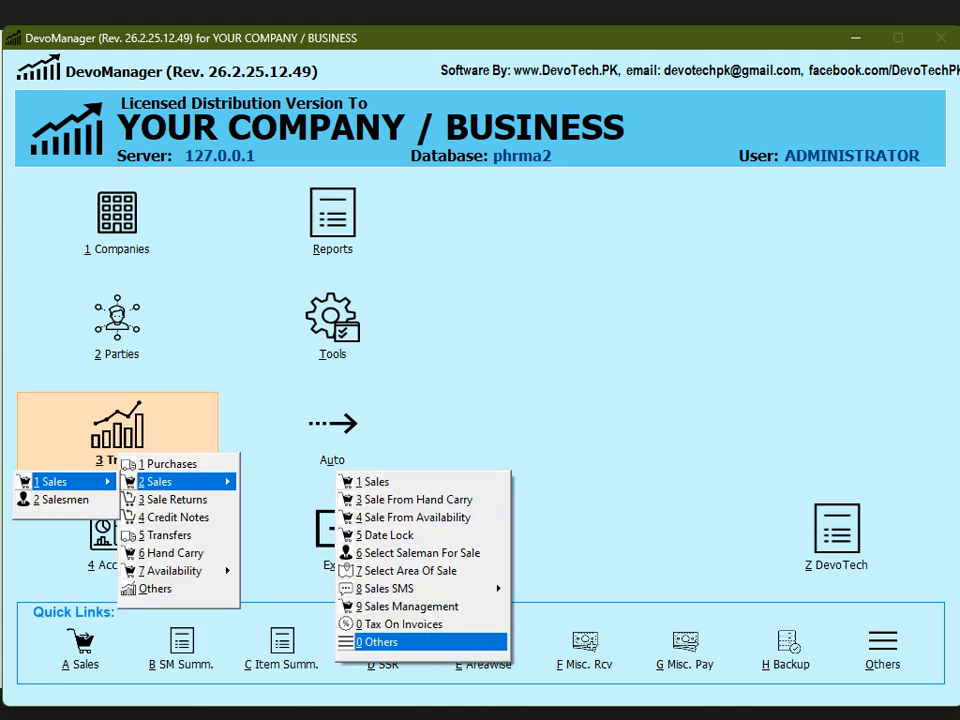
key("3")
key("Down")
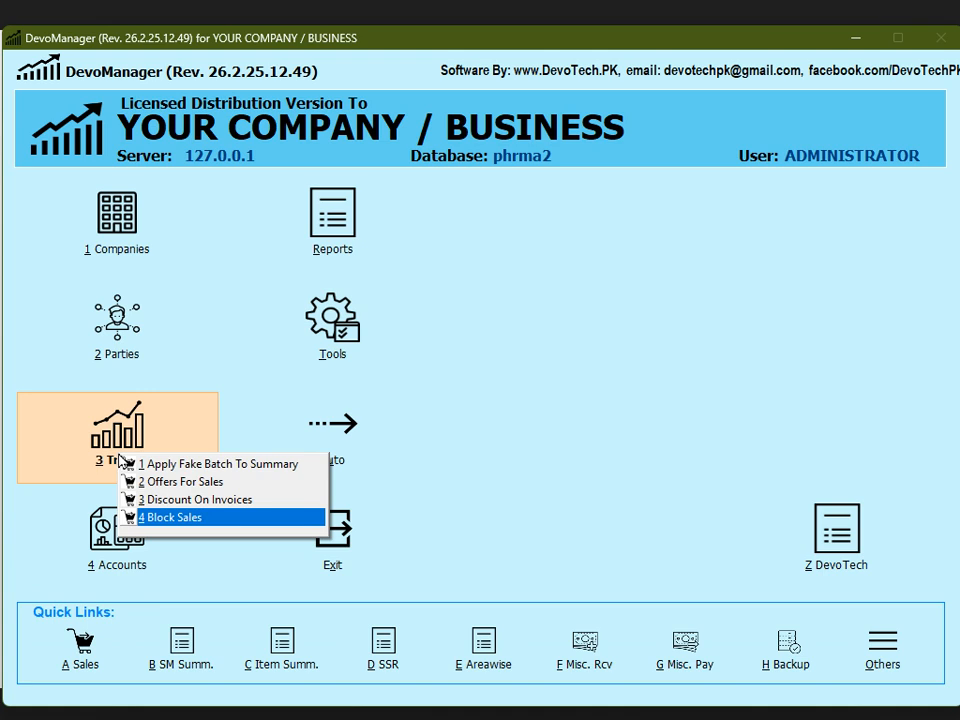
key("Return")
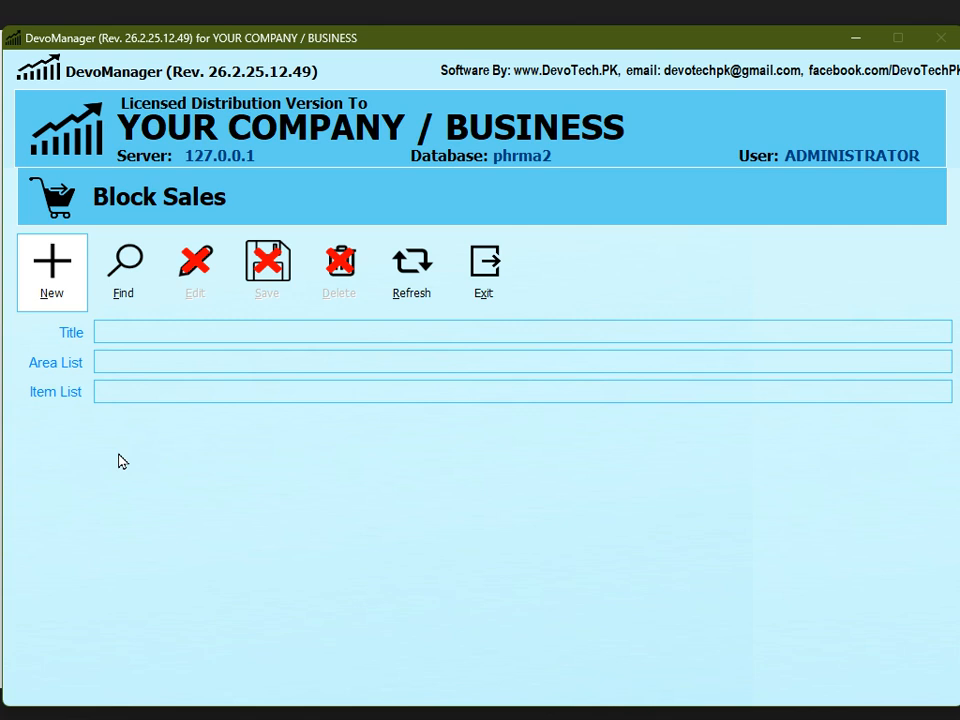
- Start a new block sales record titled "BLOCK SALES OF XYZ COMP IN XYZ AREA"
left_click(98, 328)
left_click_drag(111, 338, 268, 345)
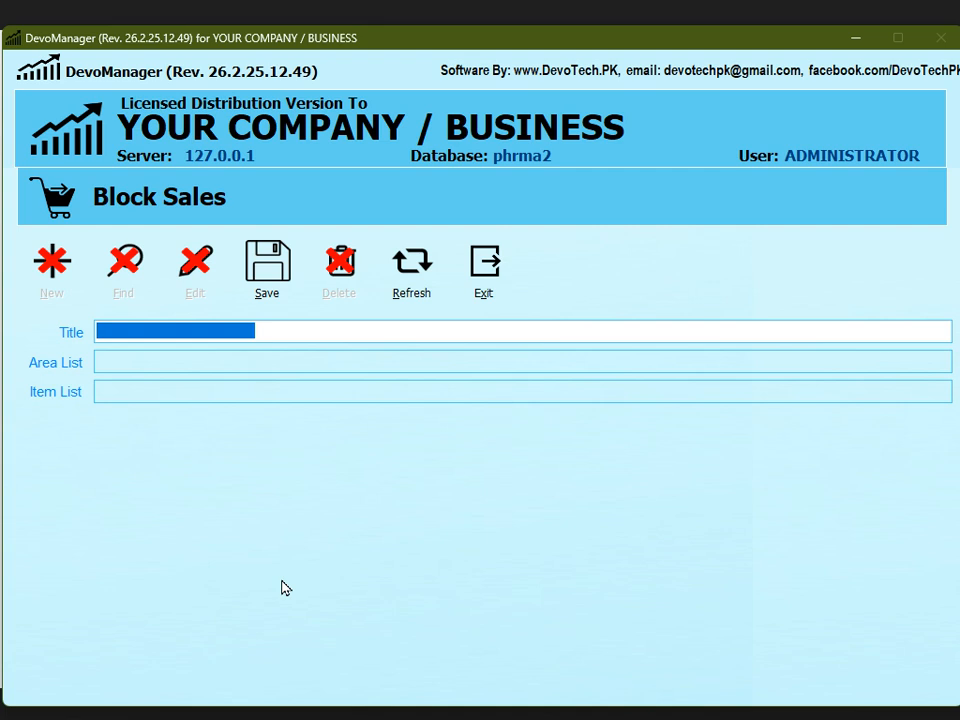
type("BLOCK SALES OF XYZ COMP IN XU")
key("BackSpace")
type("YZ AREA")
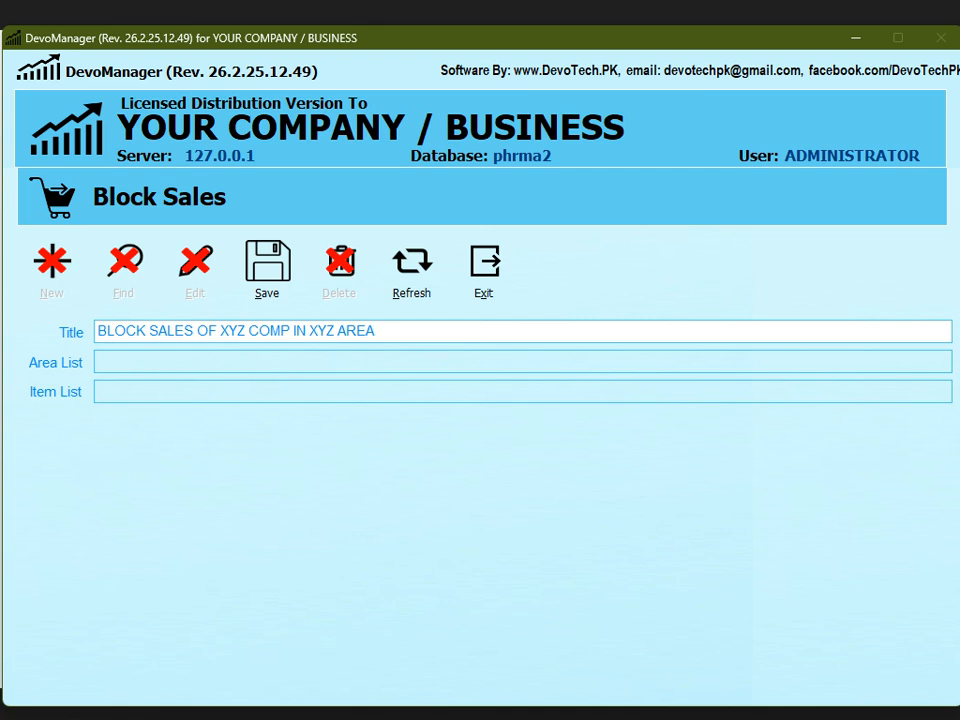
key("Return")
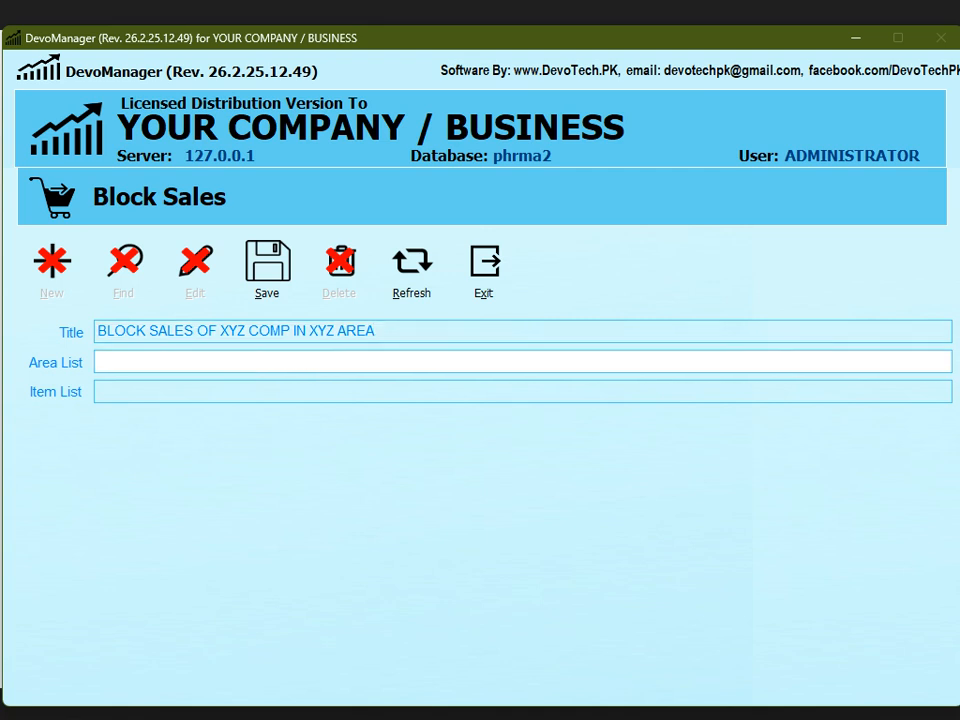
- Assign the area list BLOCK SALES OF XYZ COMP IN XYZ AREA and the item list BLOCK SALES OF XYZ COMP to the record
type("CLO")
key("BackSpace")
key("BackSpace")
key("BackSpace")
type("BL")
key("Down")
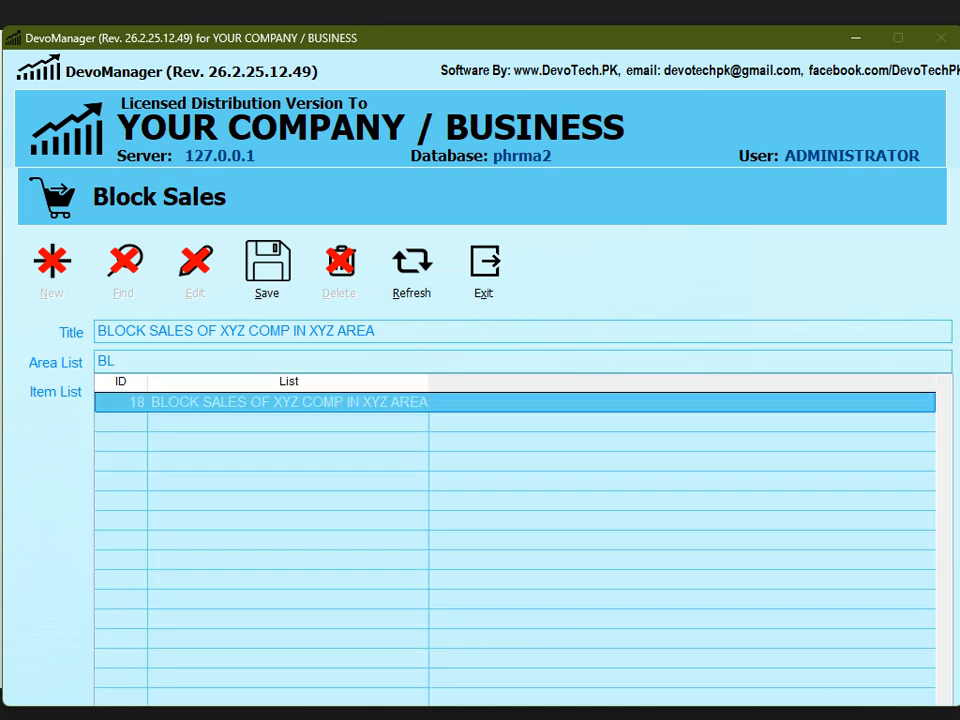
key("Return")
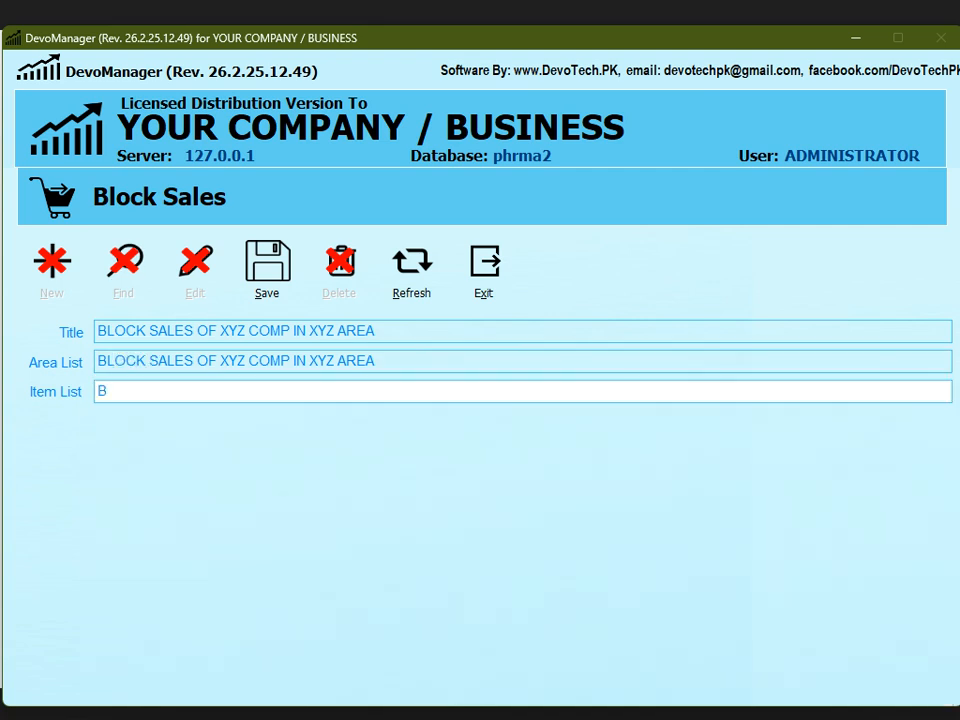
type("BLO")
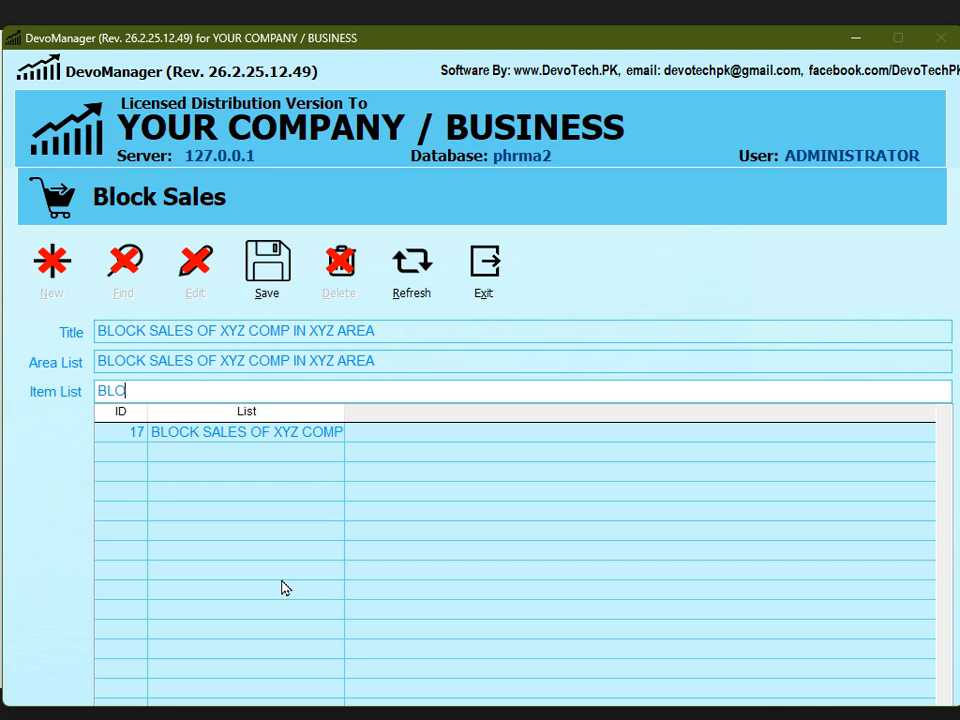
key("Down")
key("Return")
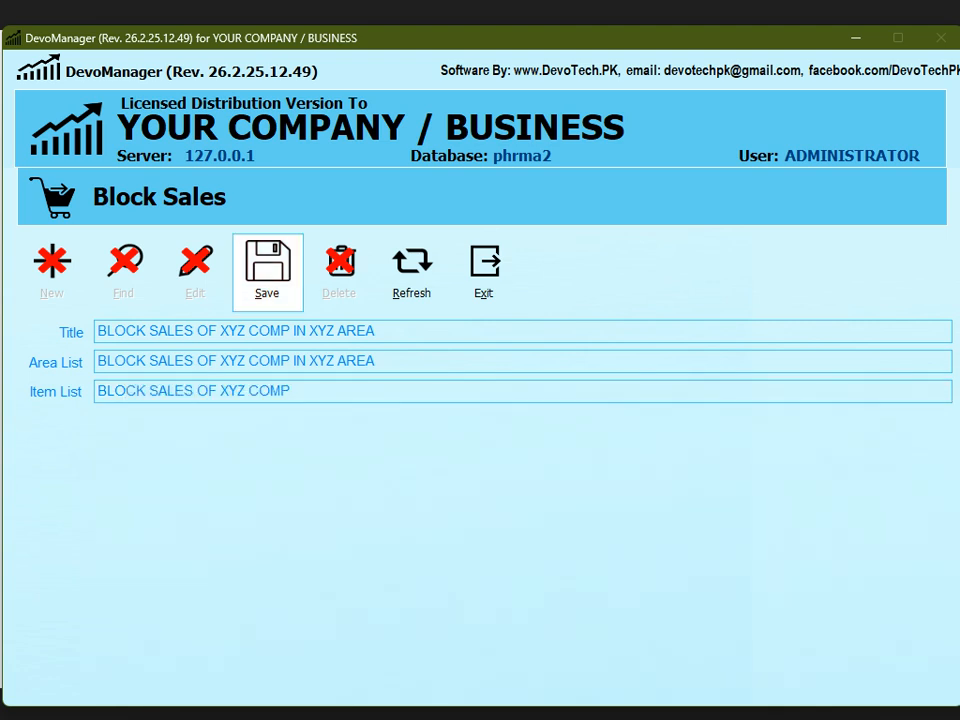
left_click(396, 331)
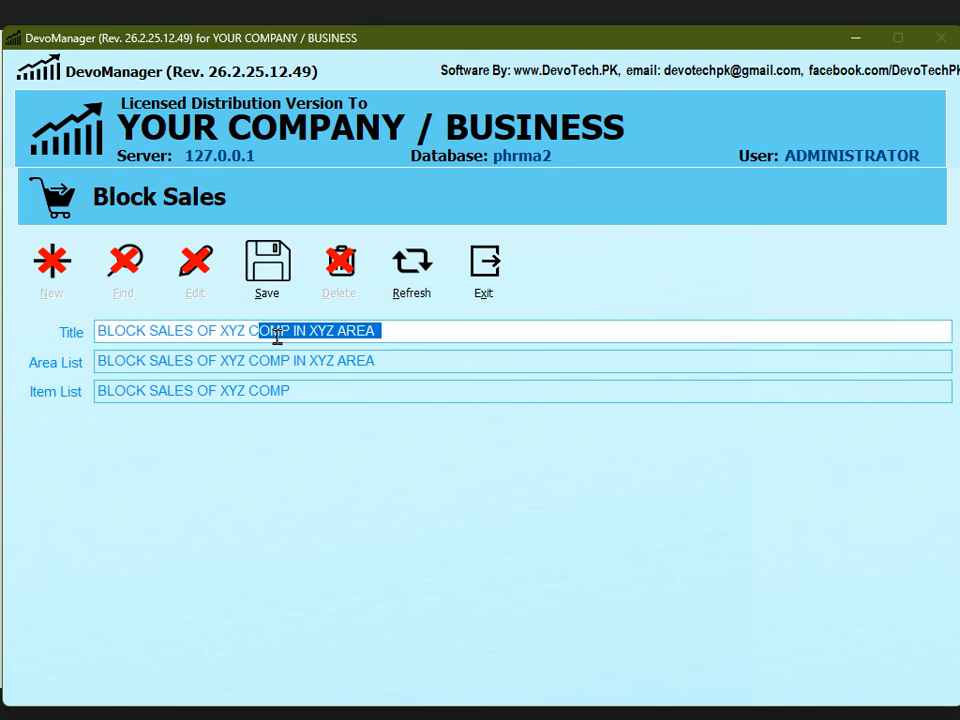
left_click_drag(392, 365, 57, 362)
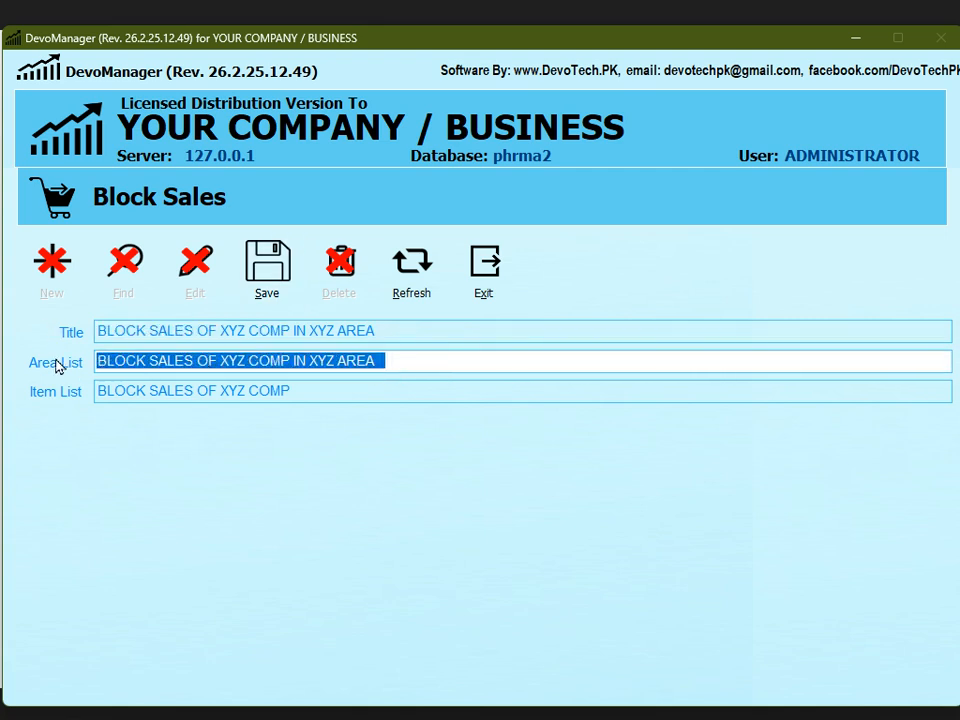
left_click(313, 409)
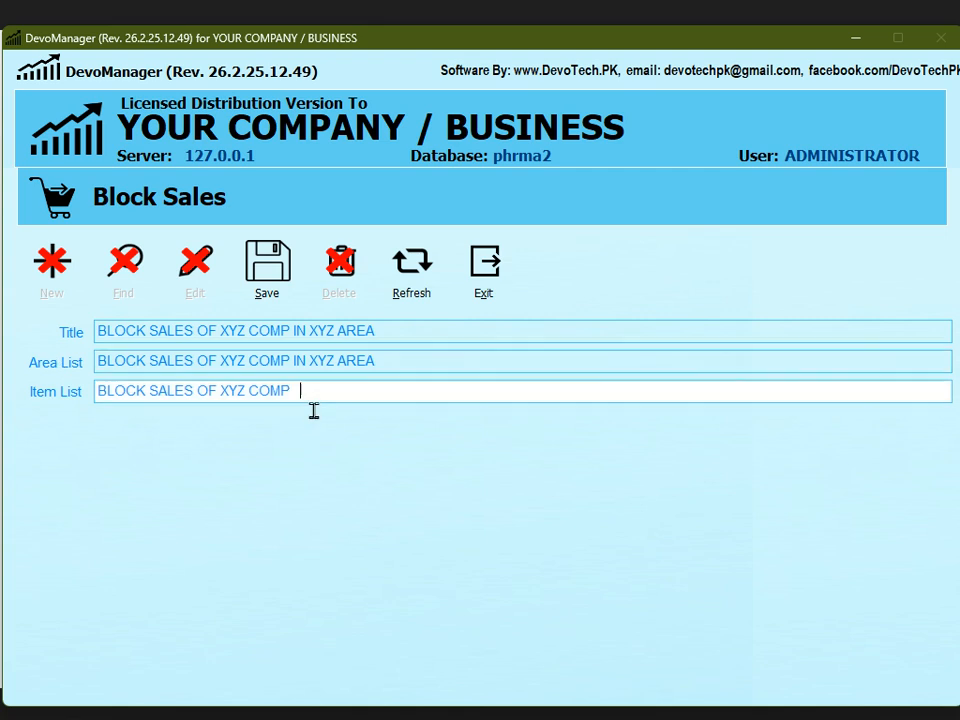
left_click(244, 370)
double_click(244, 376)
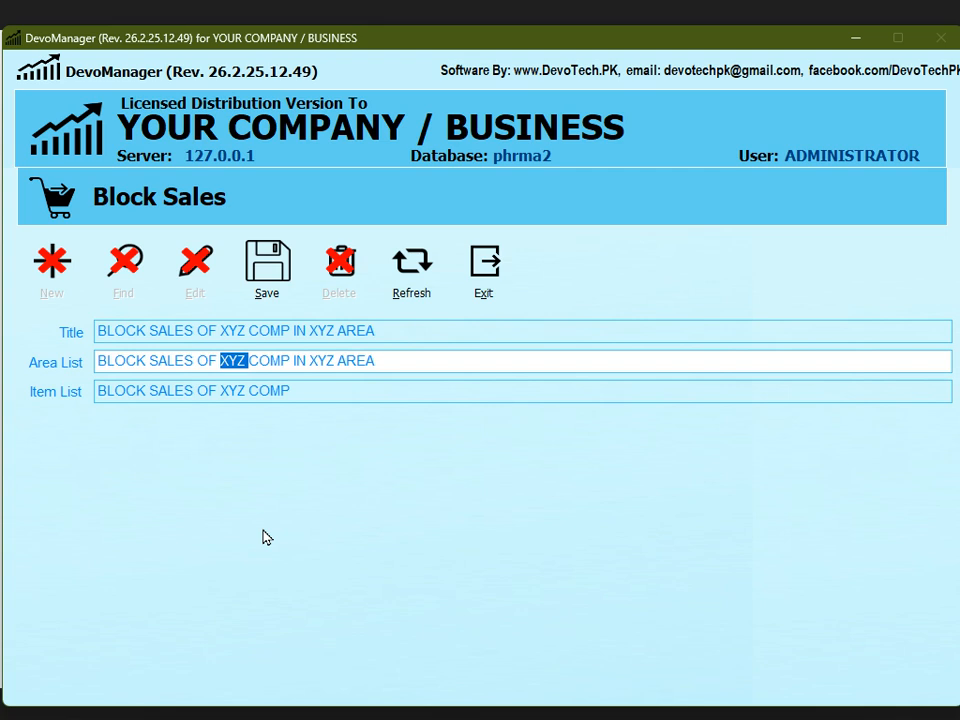
left_click(305, 398)
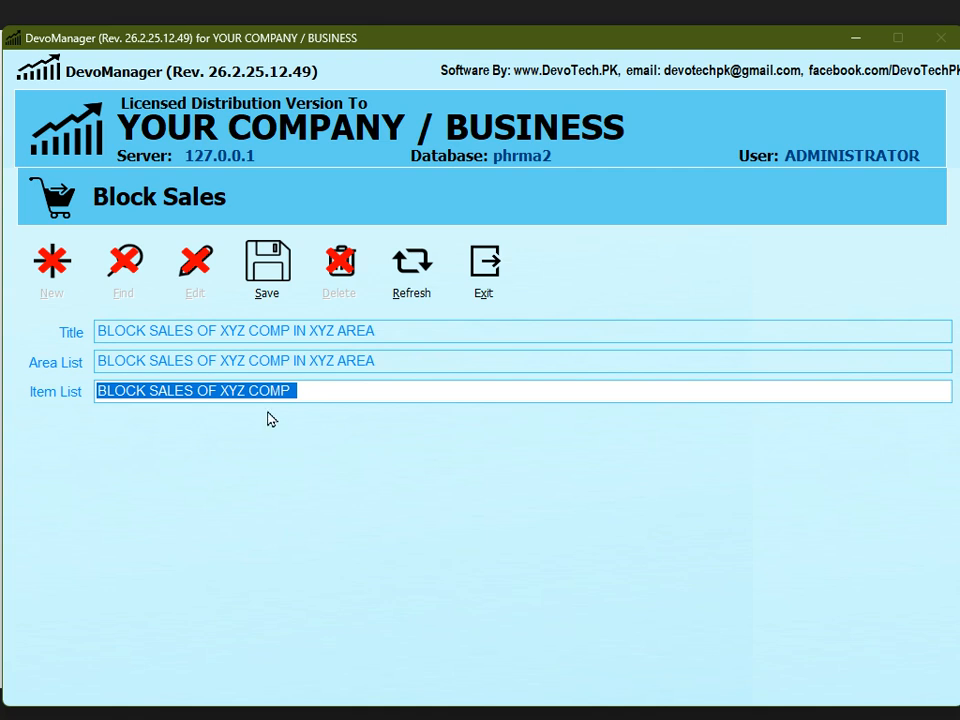
left_click_drag(247, 391, 114, 392)
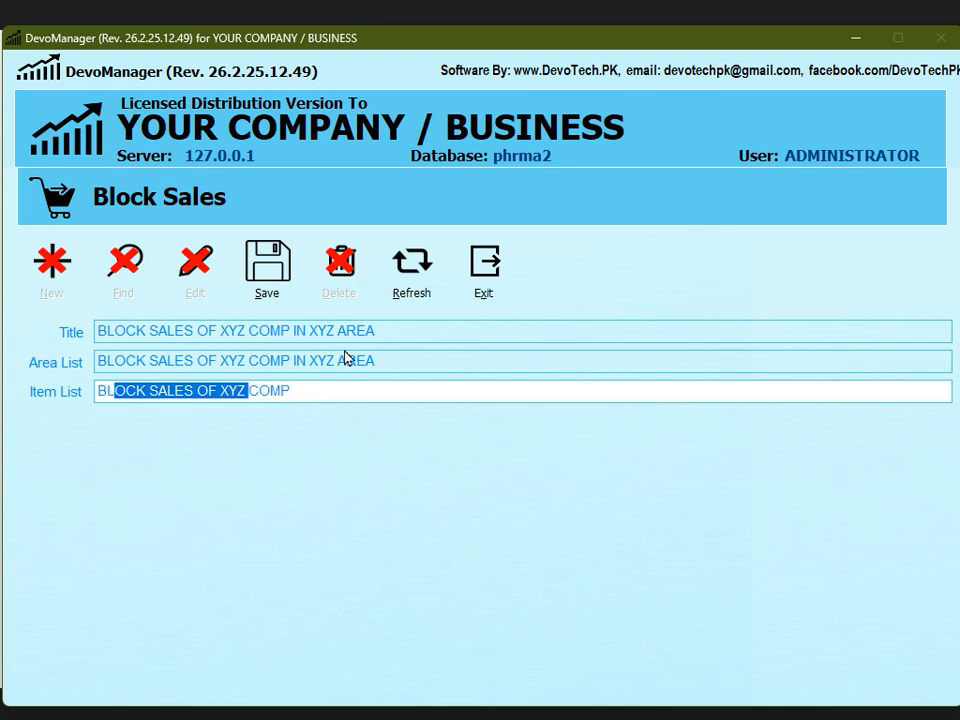
- Save the block sales record and close the Block Sales form
left_click(273, 296)
left_click(118, 433)
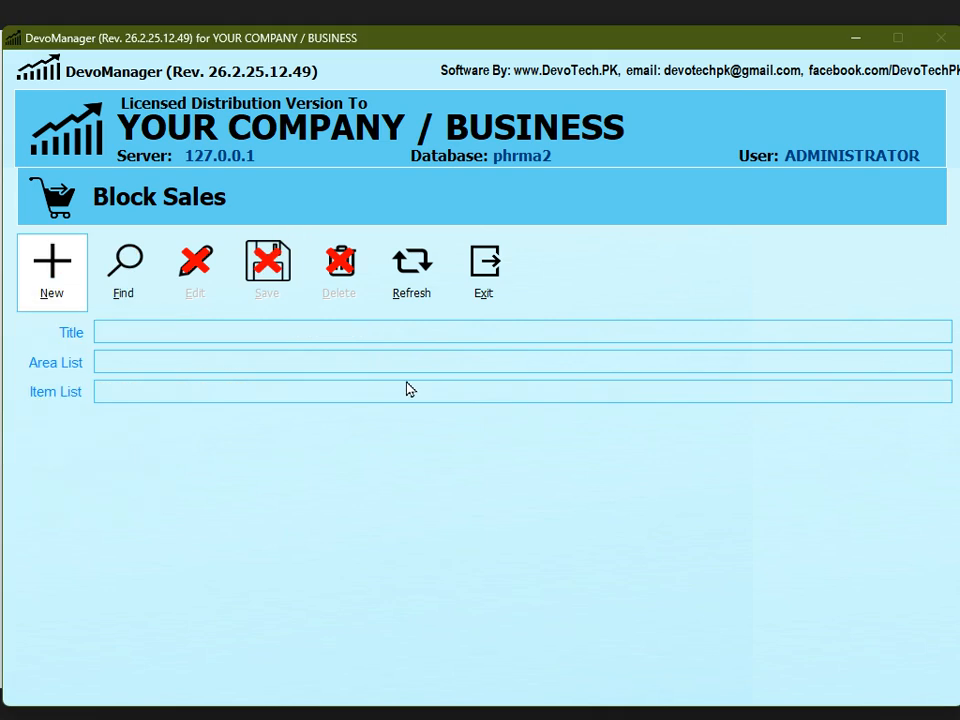
left_click(508, 291)
- Open the Sales form and start a new invoice for a party in the SHAHI BAZAR MIRPURKAS area
left_click(80, 645)
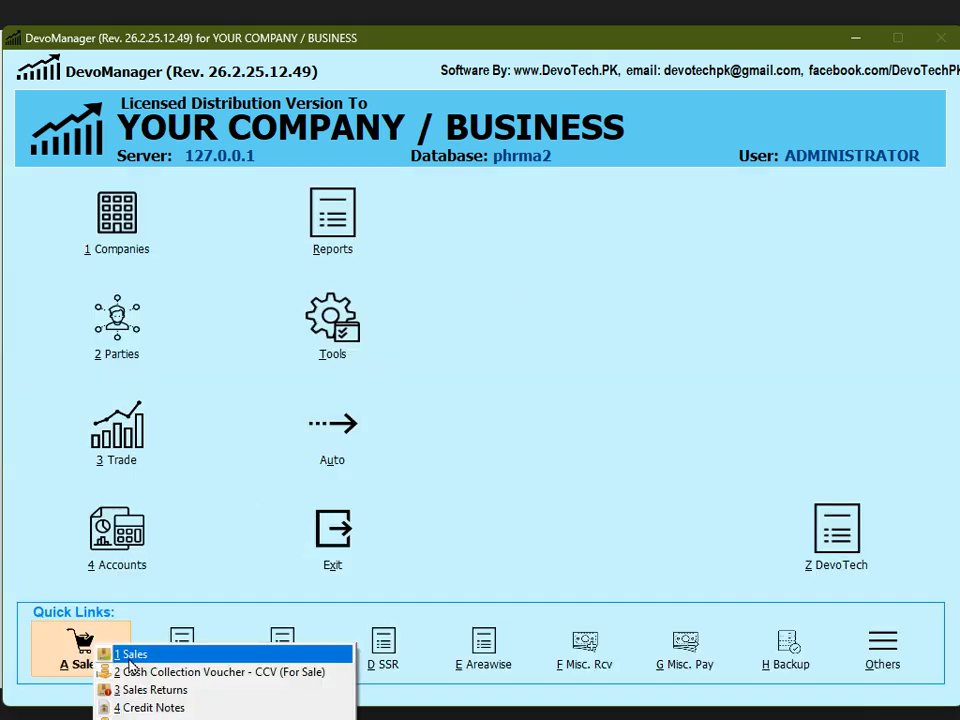
left_click(130, 654)
left_click(272, 416)
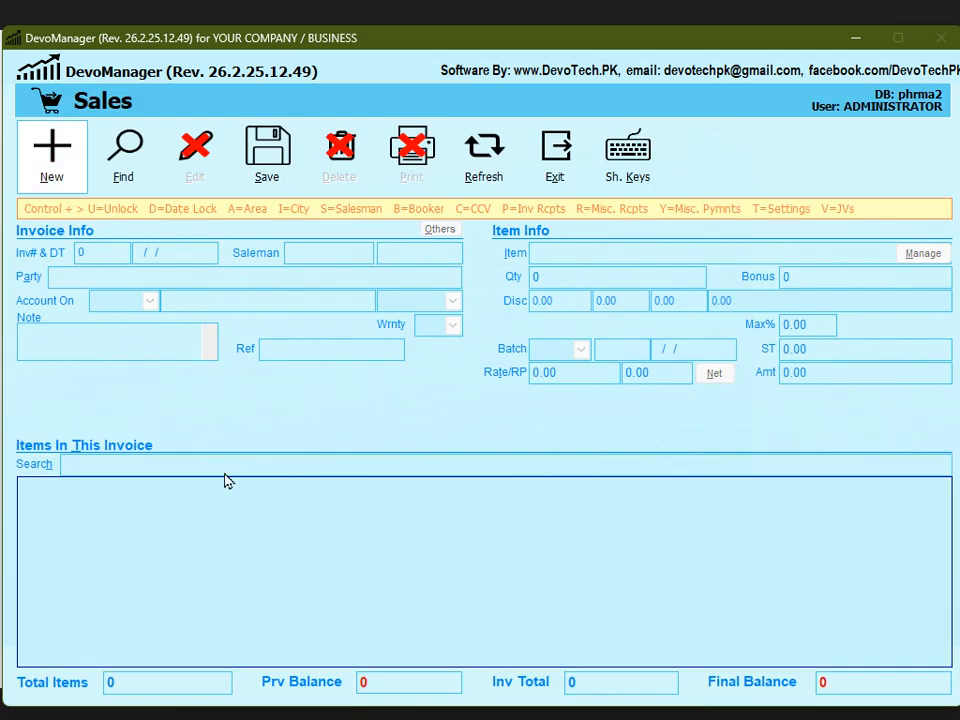
type("A")
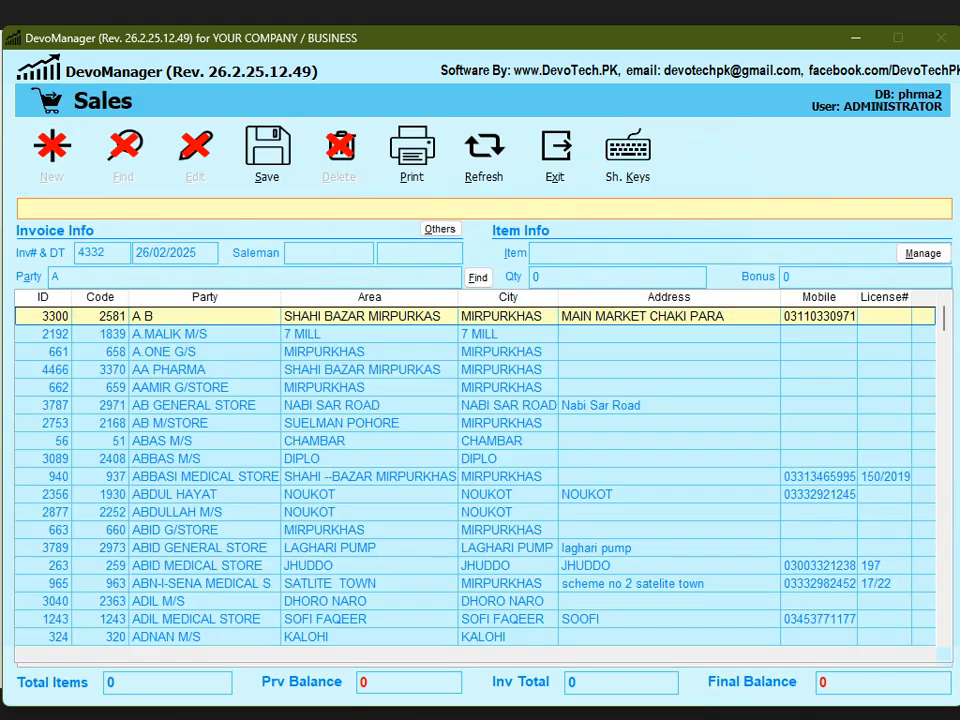
key("Return")
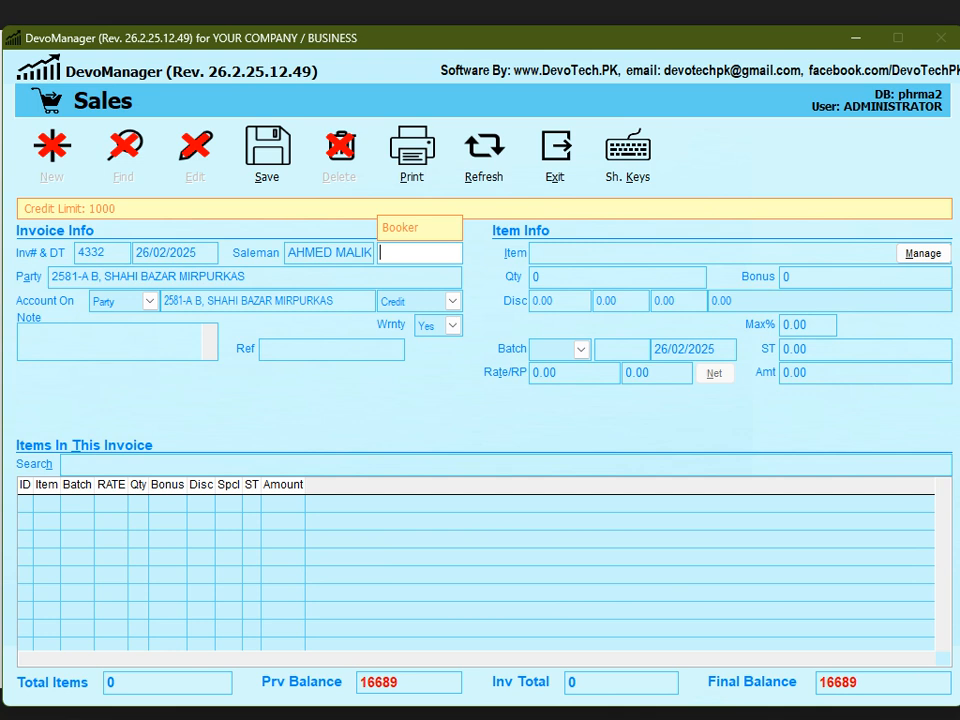
left_click(565, 256)
type("A")
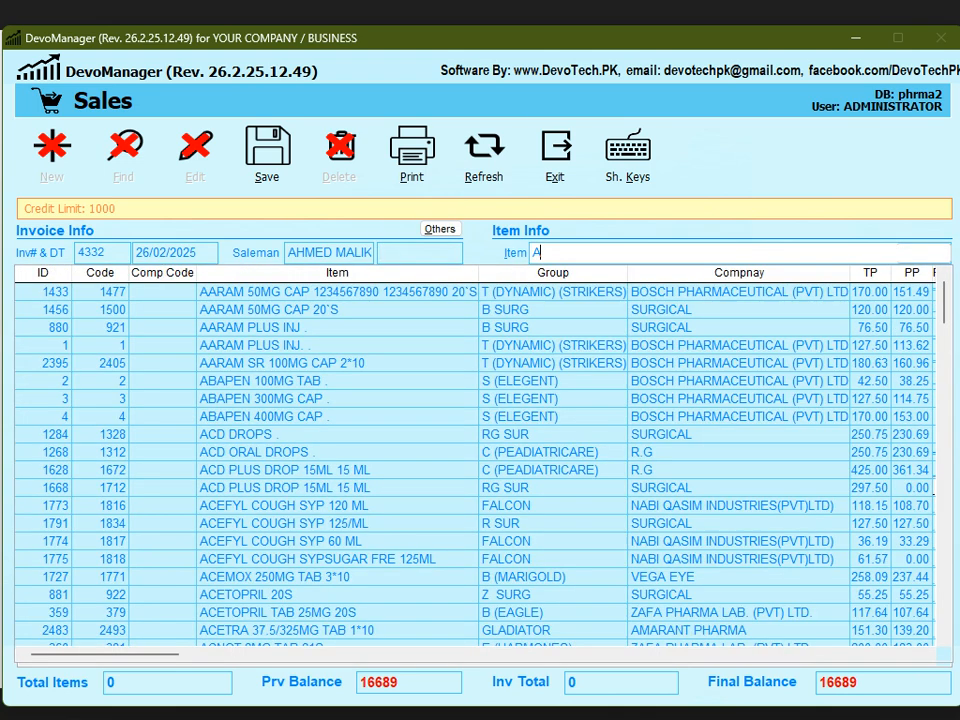
key("Return")
type("1")
key("Return")
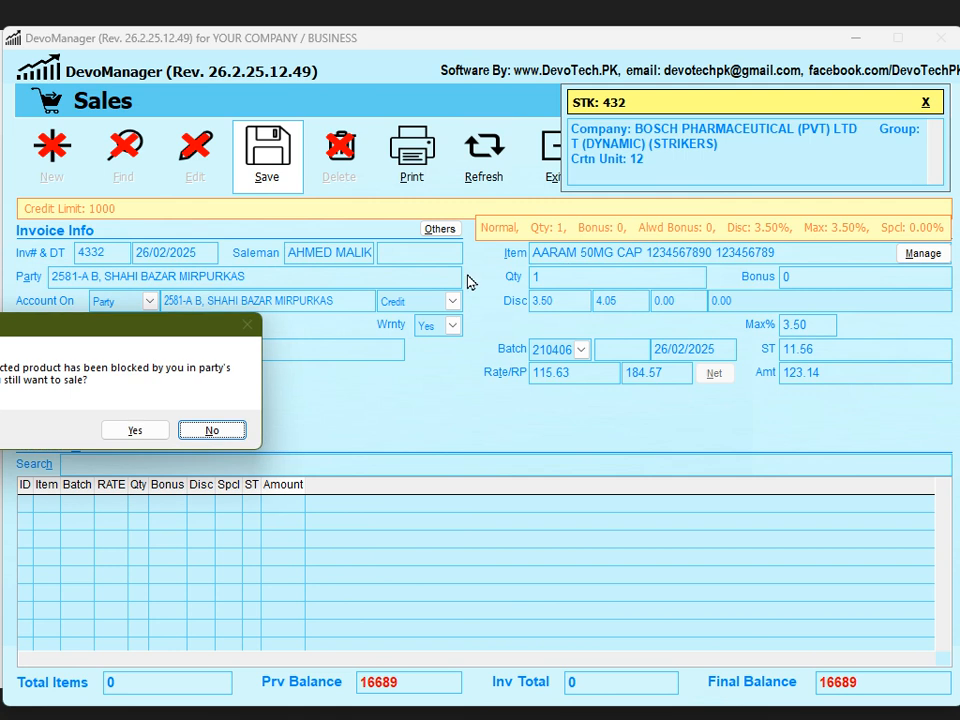
left_click_drag(133, 335, 434, 323)
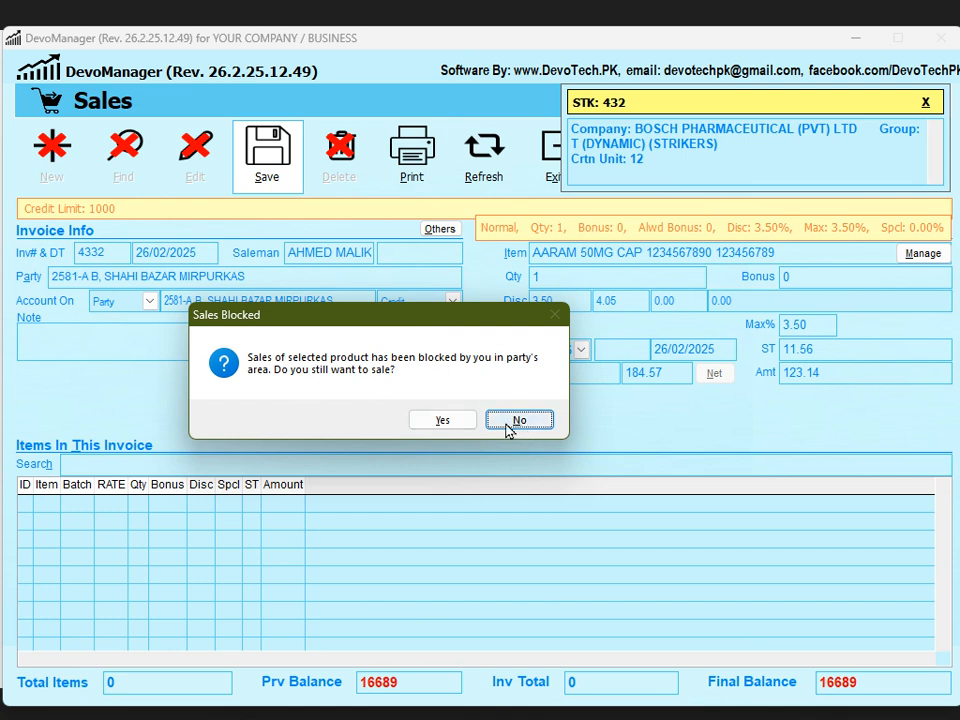
left_click_drag(435, 328, 437, 348)
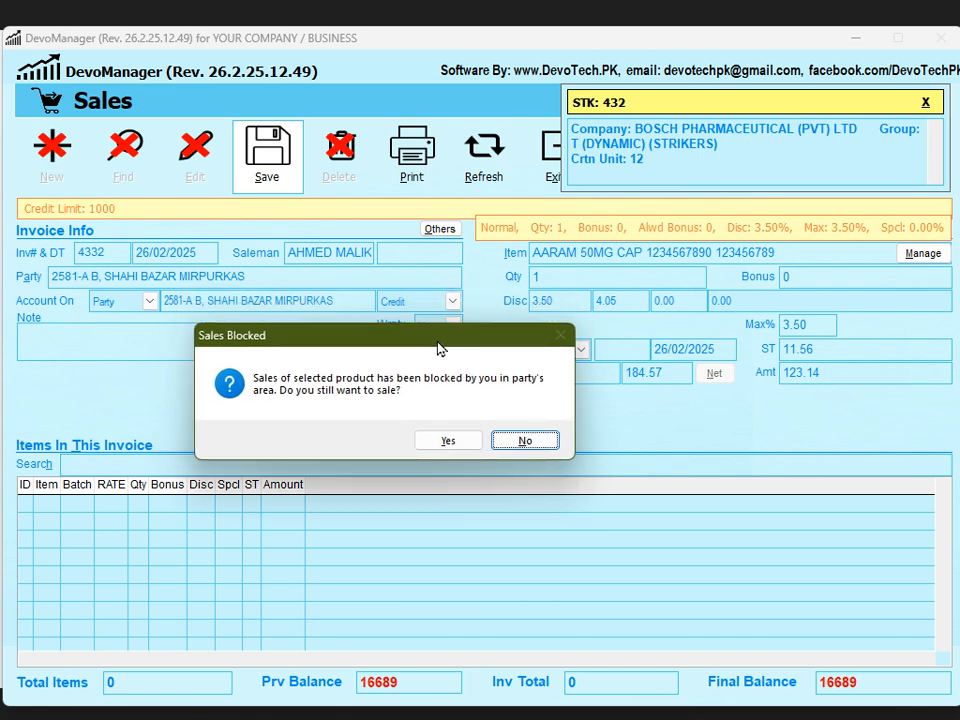